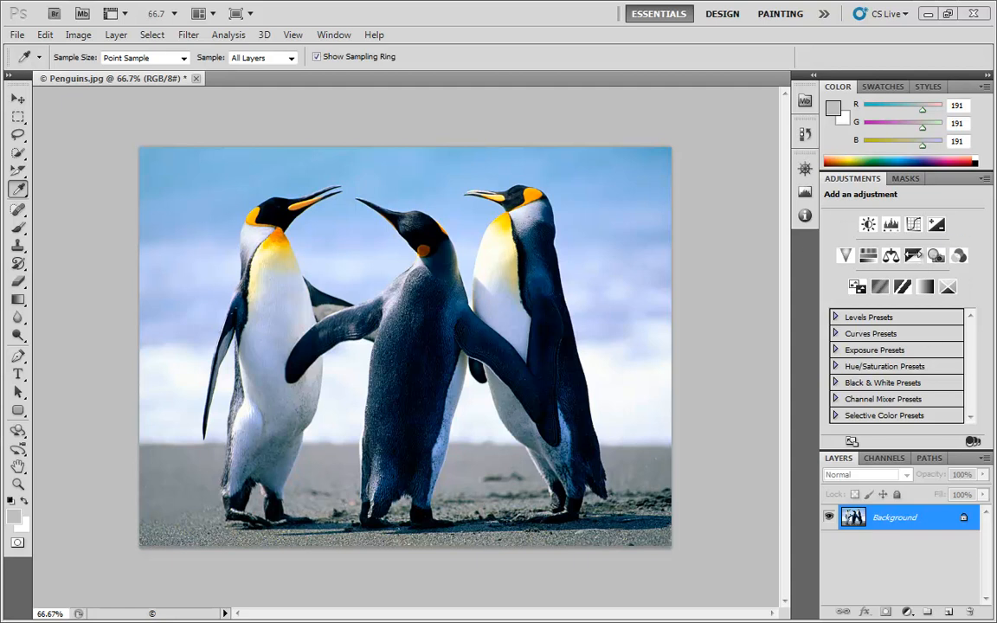
Step: Add a Black & White adjustment layer above the penguin photo's Background layer
click(892, 256)
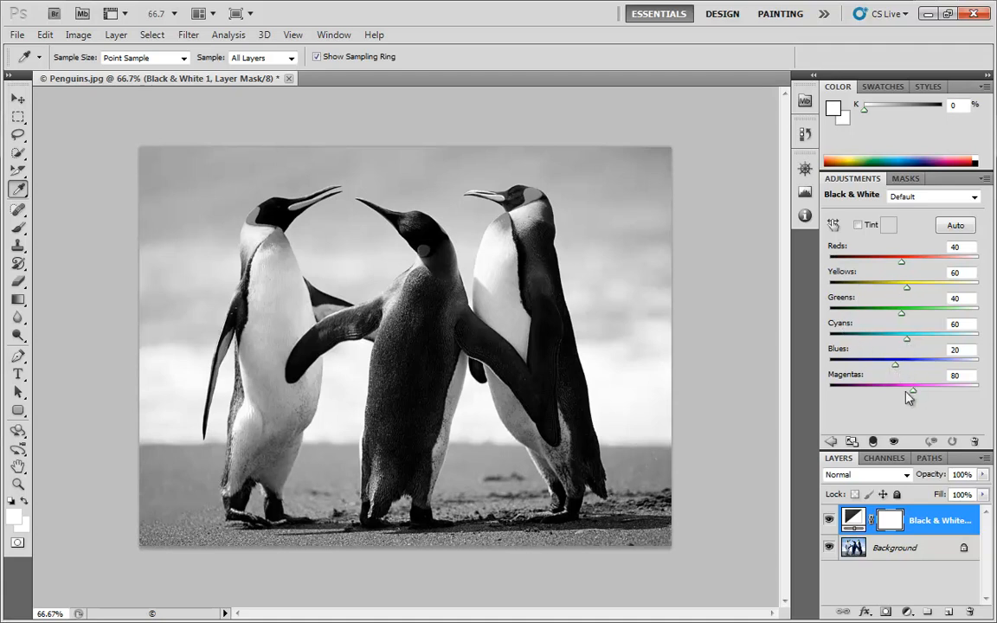
Step: Try the Infrared, Darker and Lighter presets on the Black & White adjustment, and return it to Default
click(912, 200)
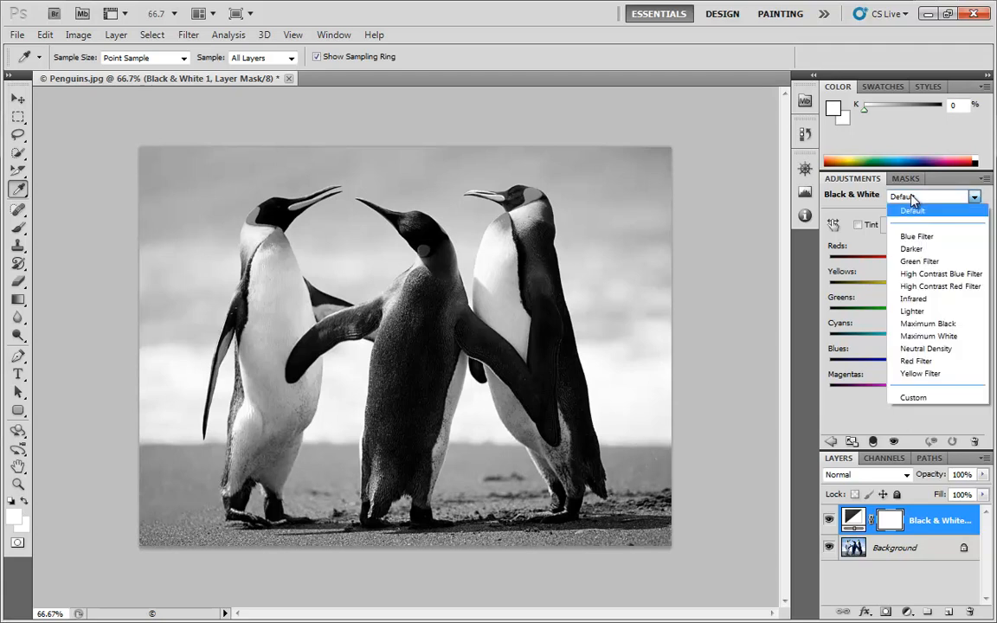
click(915, 300)
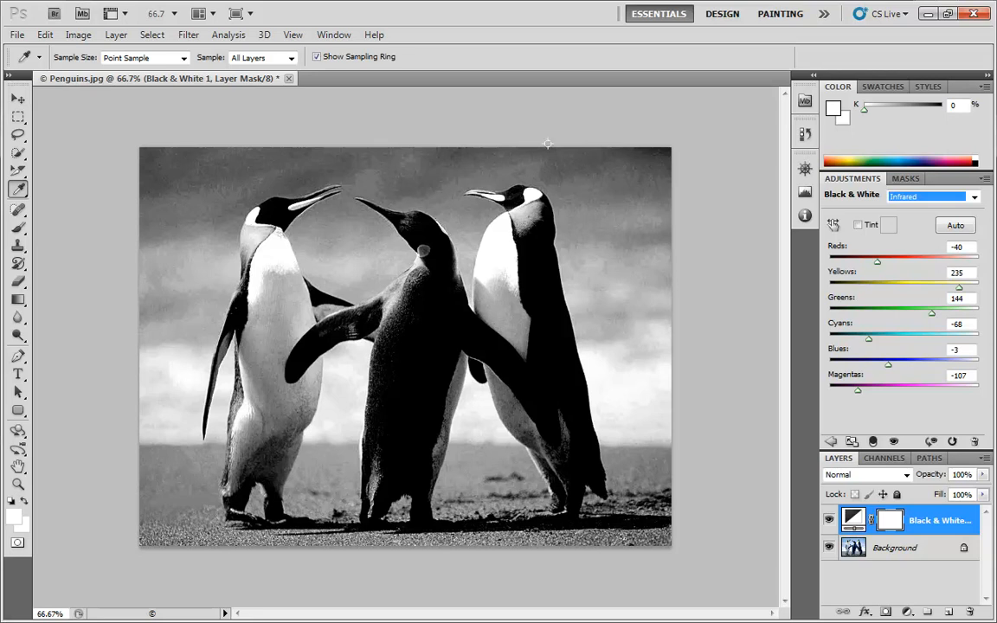
click(912, 199)
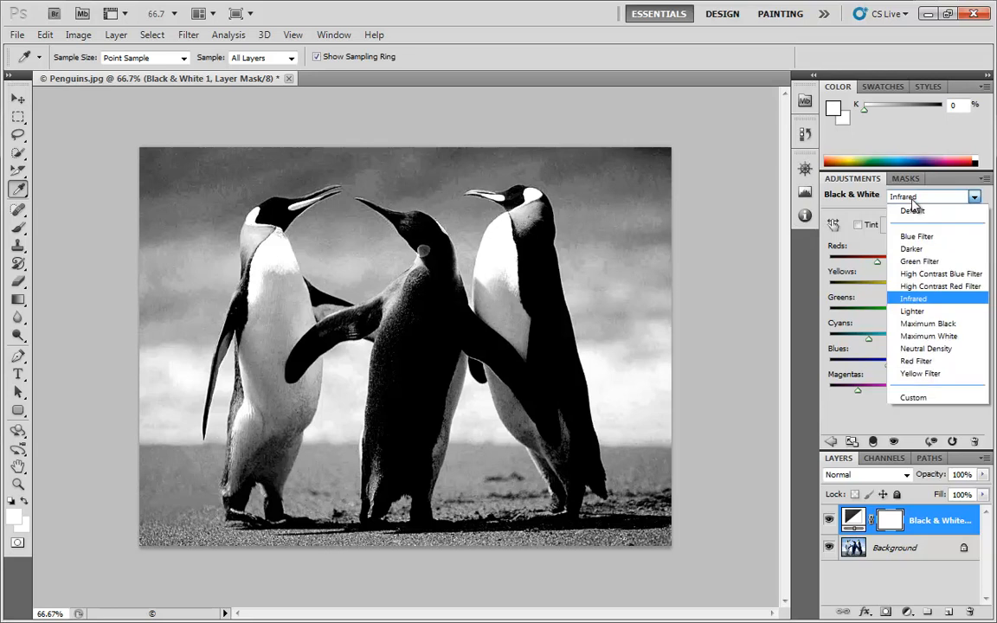
click(909, 249)
click(920, 201)
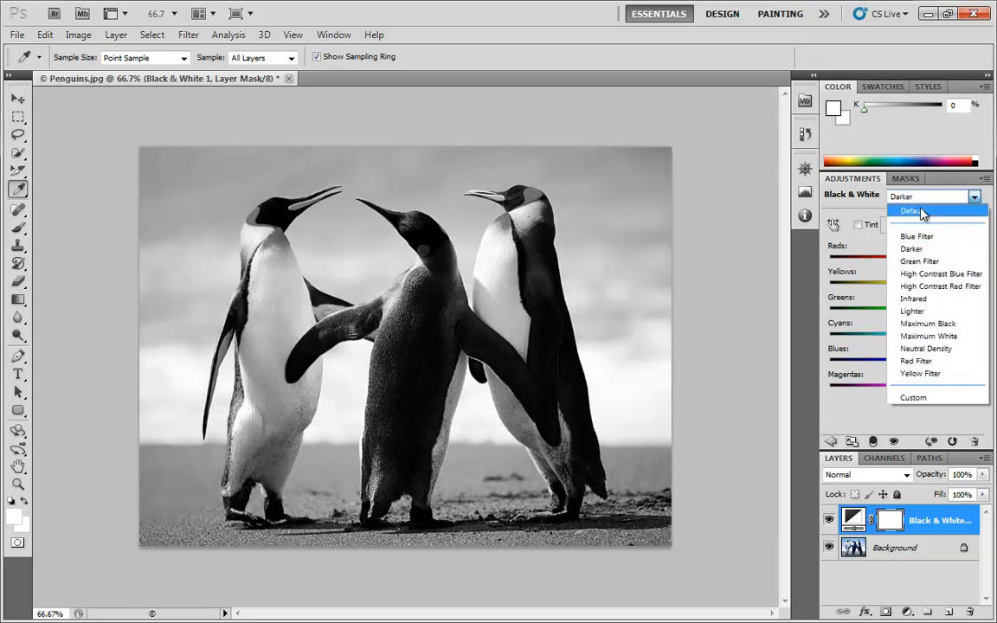
click(909, 314)
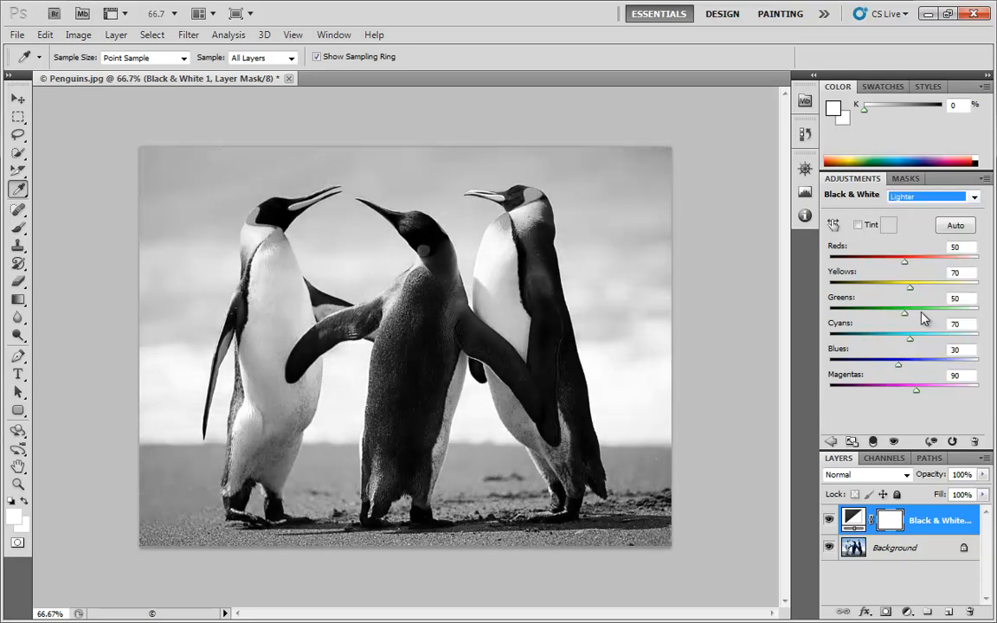
click(919, 201)
click(910, 208)
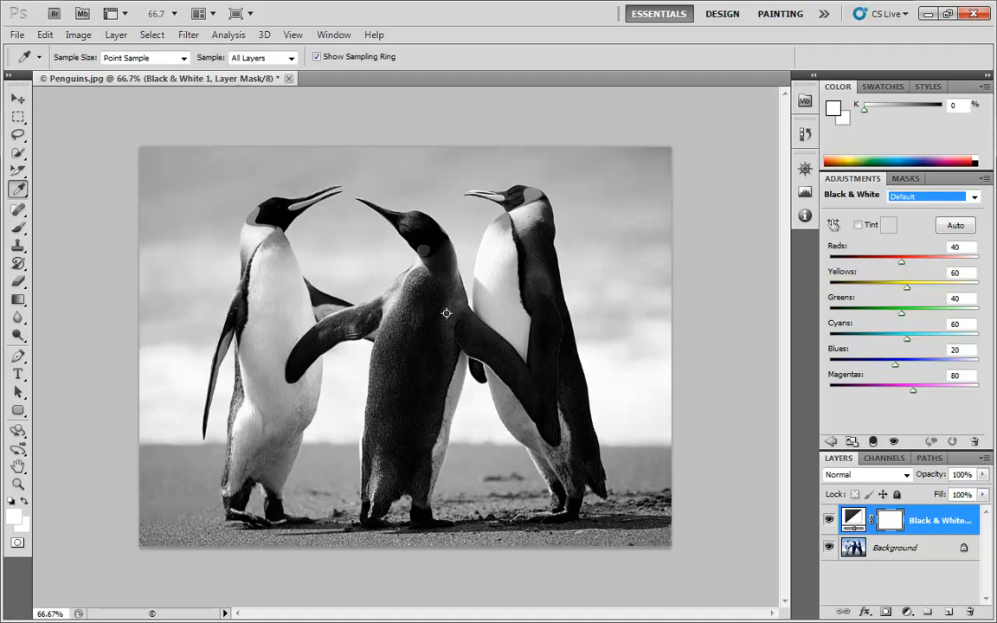
Step: Set Reds to 54, Cyans to 23, Blues to -46 and Magentas to 20, trying Cyans at 300 and -200 on the way
mouse_move(901, 260)
mouse_down()
mouse_move(959, 264)
mouse_move(872, 262)
mouse_move(915, 267)
mouse_move(905, 264)
mouse_up()
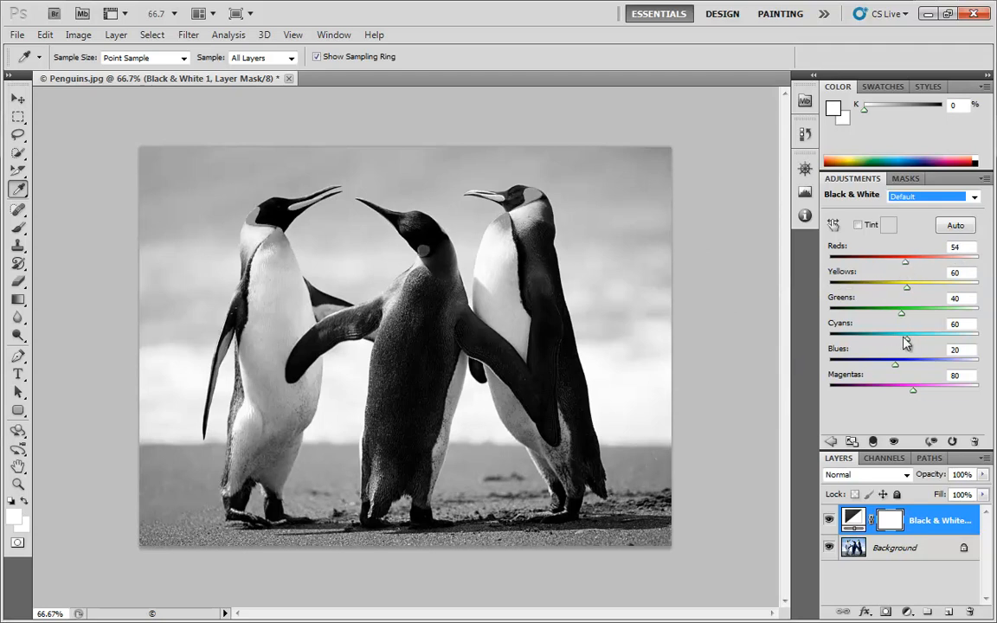
drag(908, 344, 986, 345)
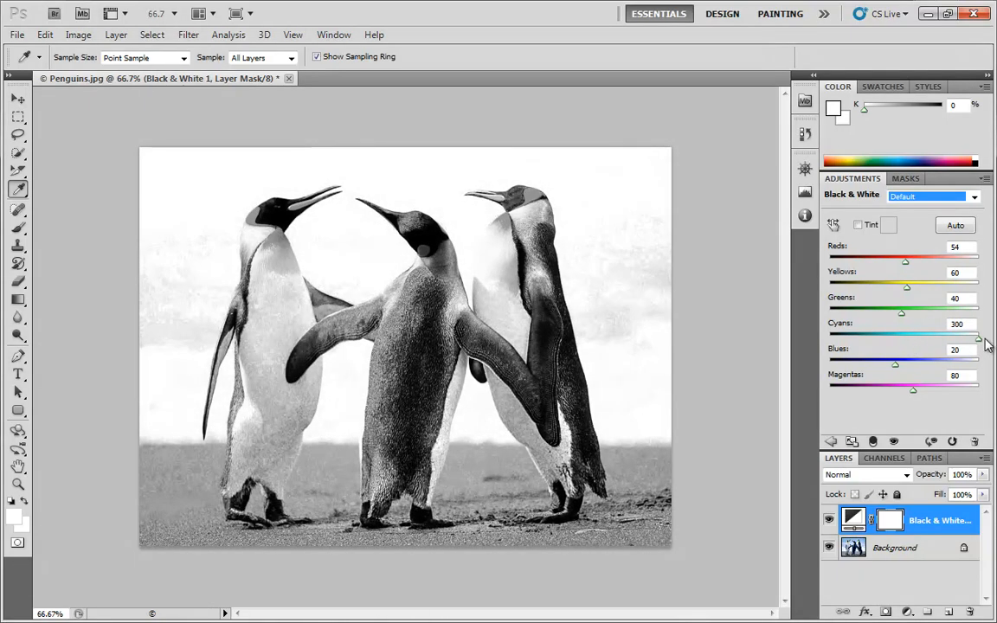
drag(987, 344, 779, 360)
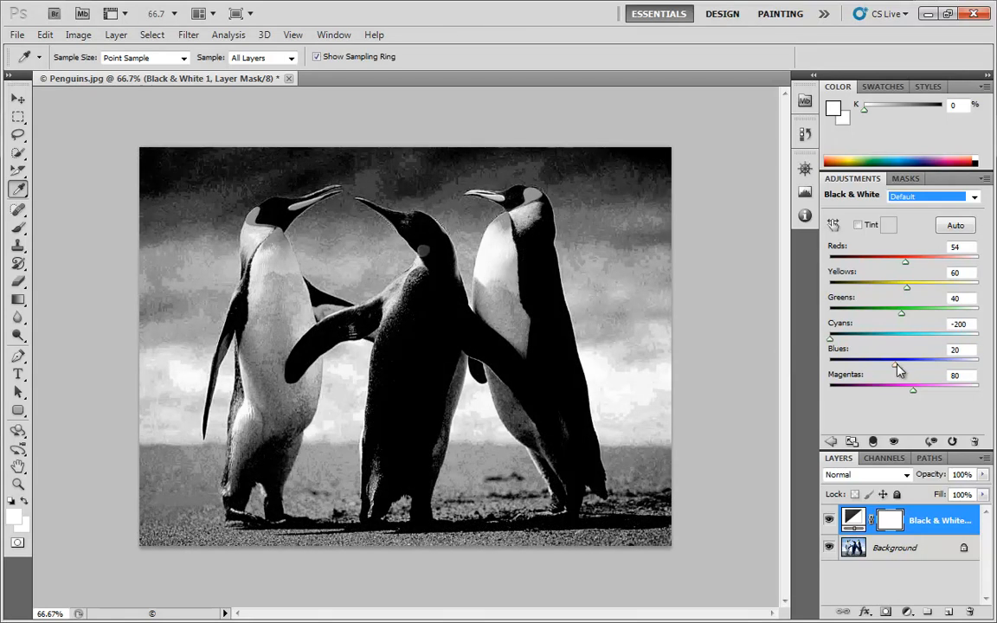
mouse_move(901, 369)
mouse_down()
mouse_move(853, 373)
mouse_move(905, 374)
mouse_up()
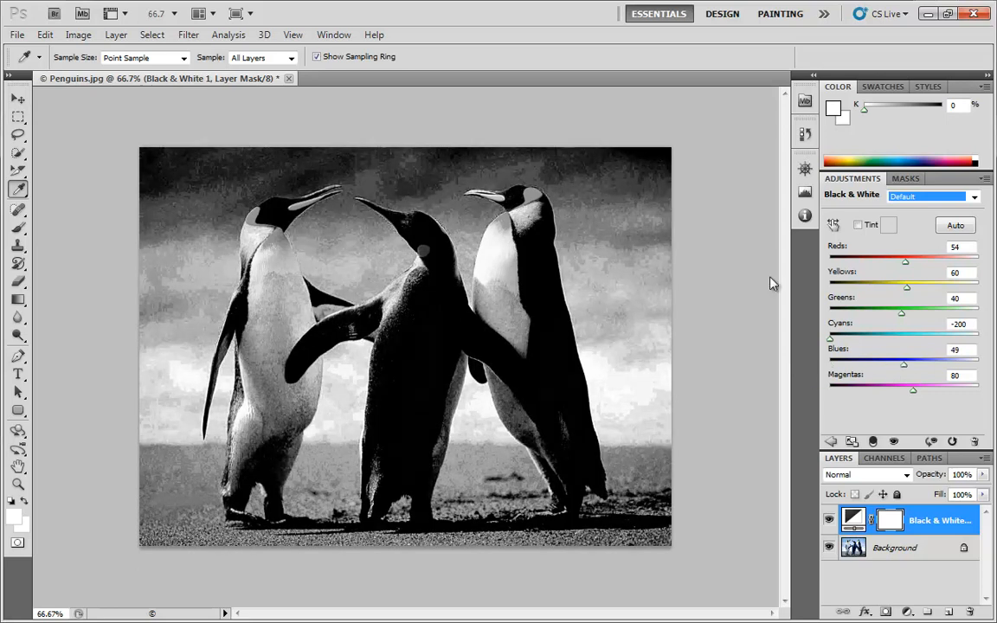
drag(832, 340, 899, 340)
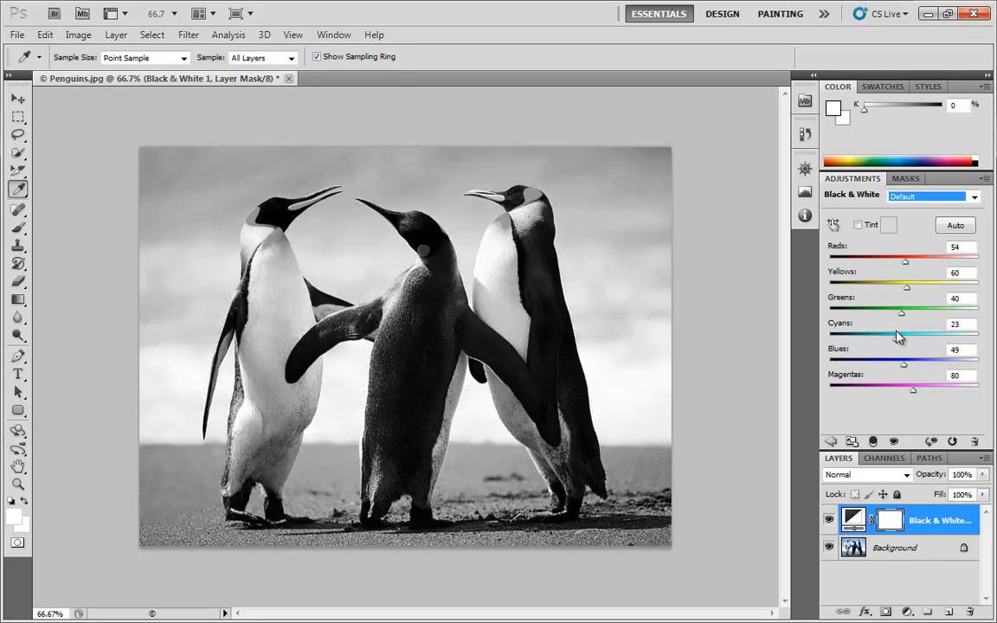
drag(902, 365, 896, 402)
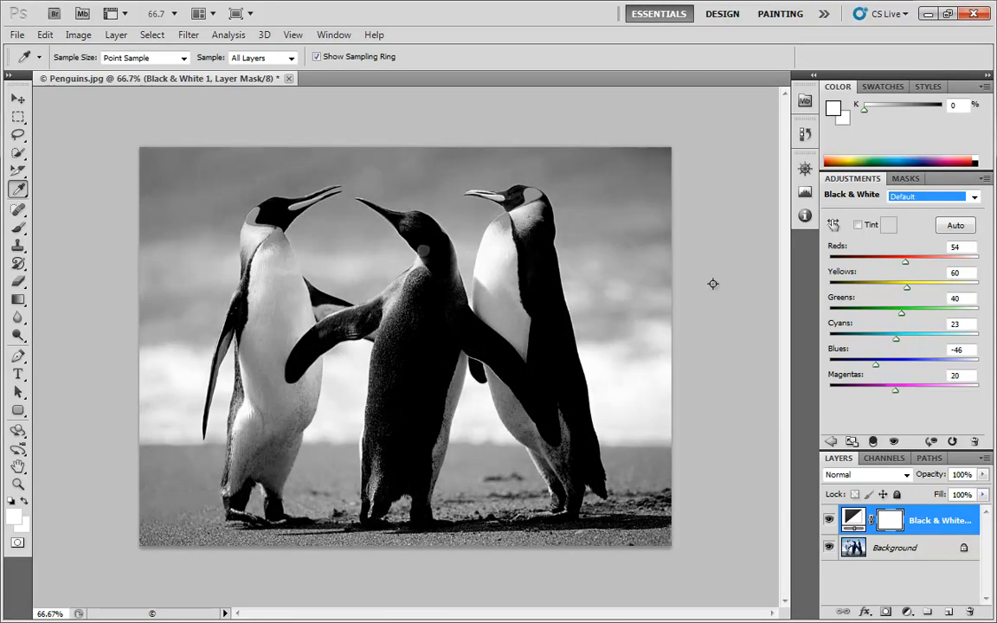
Step: Apply the automatic Black & White mix and brighten its Yellows to 112
click(956, 225)
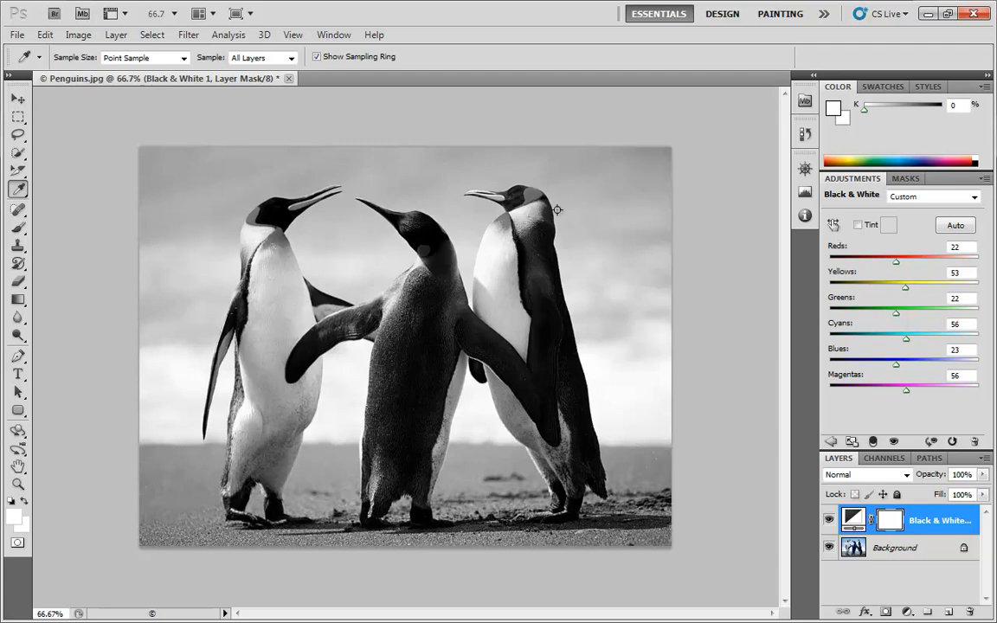
click(955, 226)
mouse_move(909, 294)
mouse_down()
mouse_move(951, 284)
mouse_move(921, 284)
mouse_up()
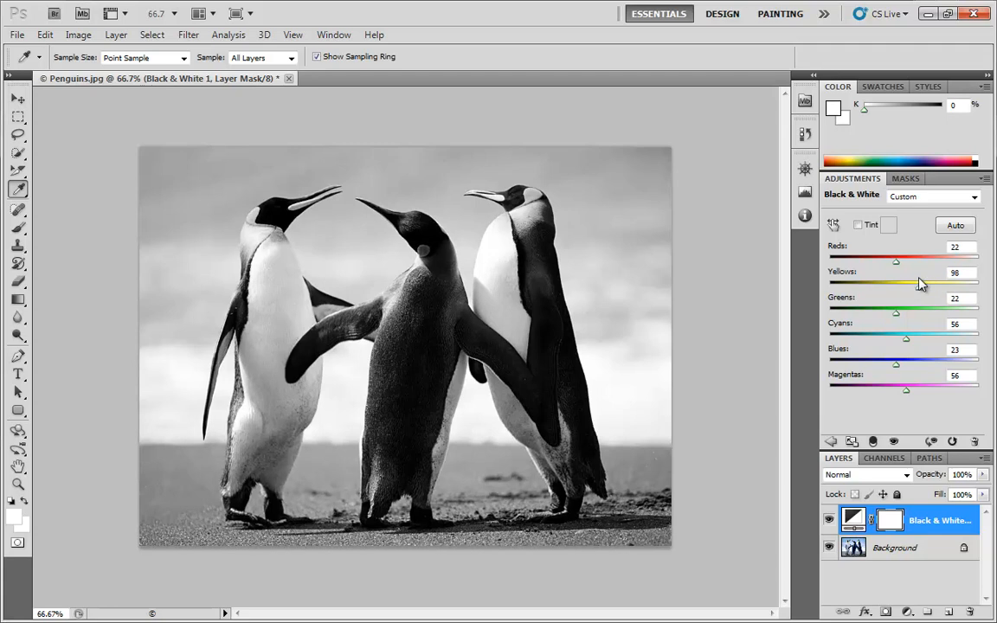
mouse_move(919, 279)
mouse_down()
mouse_move(900, 283)
mouse_move(921, 280)
mouse_up()
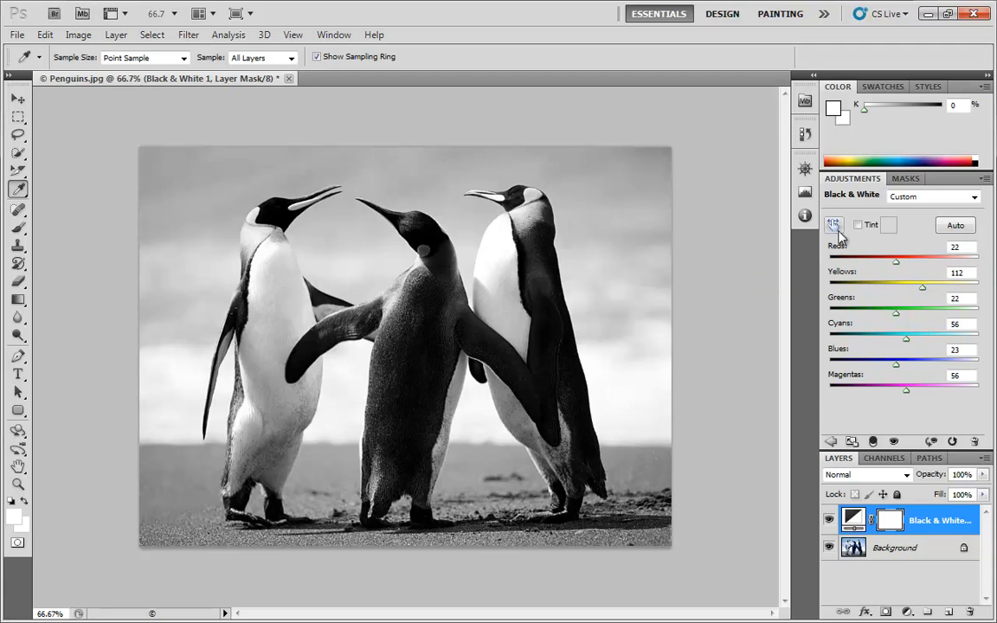
Step: Reapply the automatic mix and use on-image adjustment to raise Yellows to 103 on the penguin's head patch and Cyans to 76 in the background
click(955, 225)
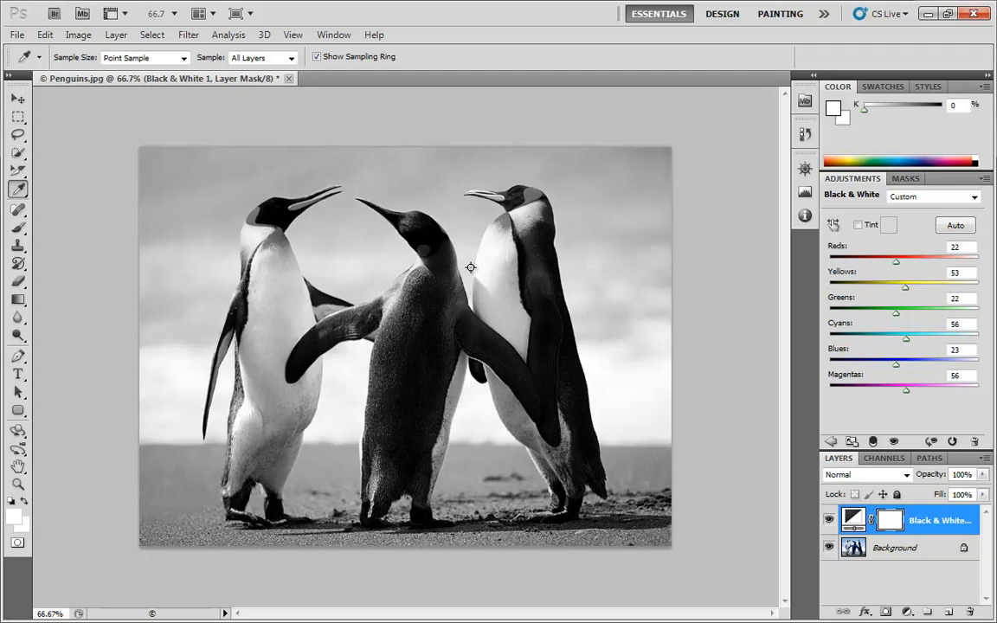
click(835, 227)
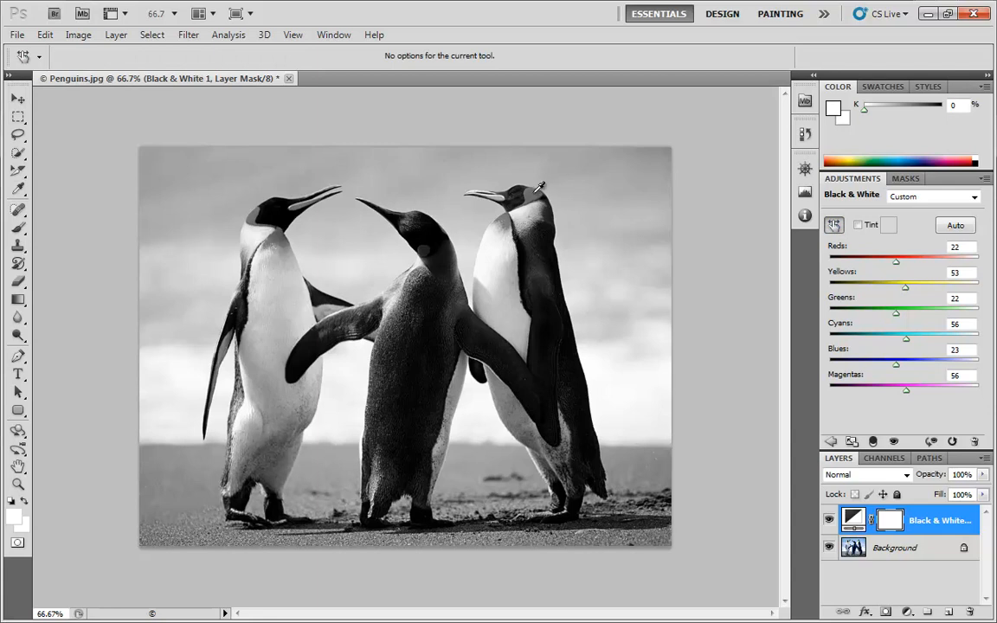
drag(539, 186, 565, 205)
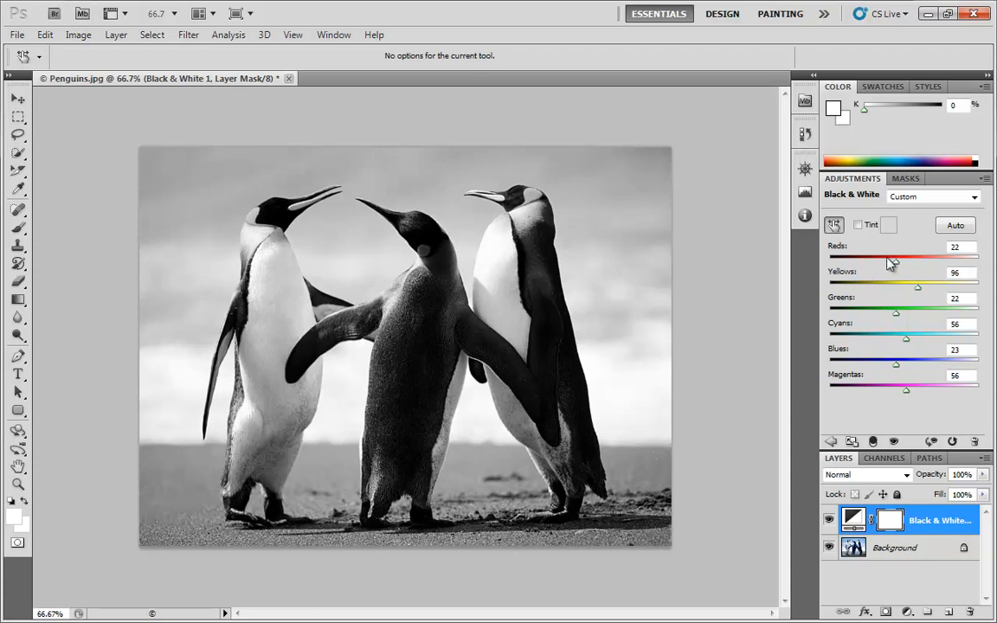
mouse_move(536, 195)
mouse_down()
mouse_move(517, 198)
mouse_move(538, 200)
mouse_up()
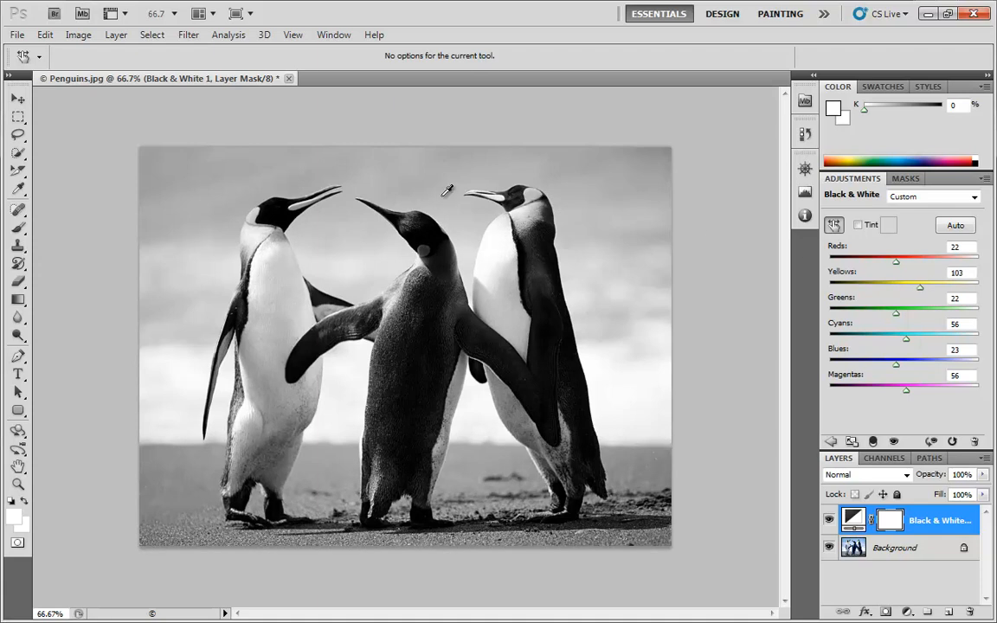
drag(443, 196, 437, 263)
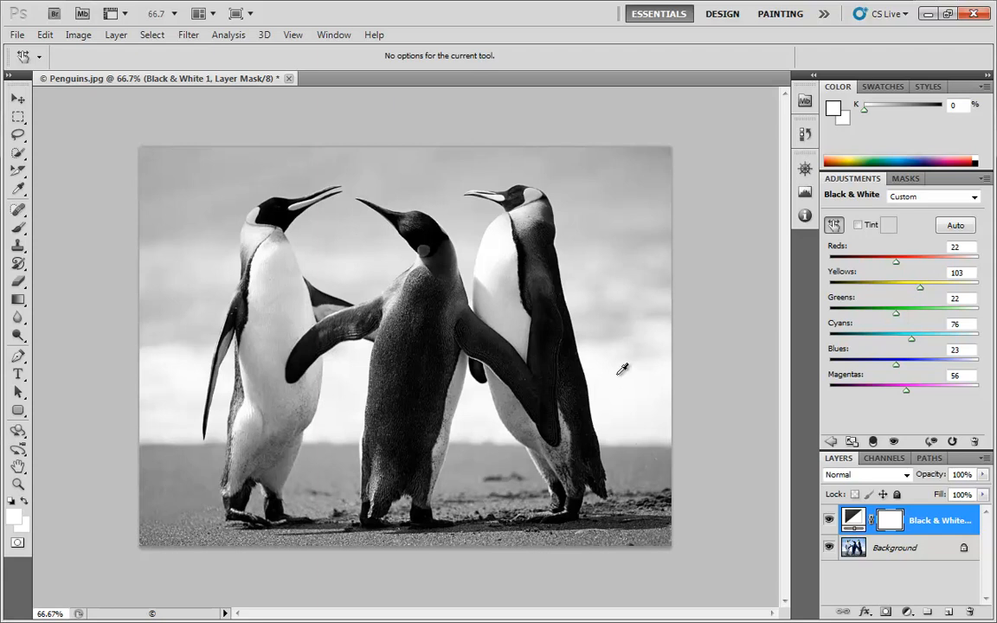
Step: Turn on the tint for the Black & White adjustment and try bright blue #207de5 and red #e52045 as its color
click(859, 226)
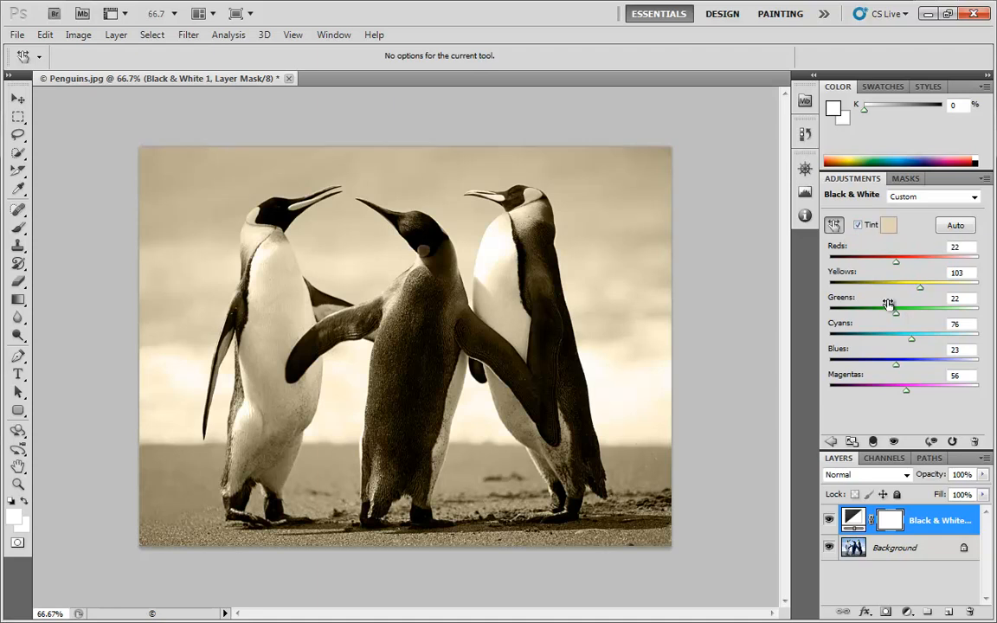
click(888, 225)
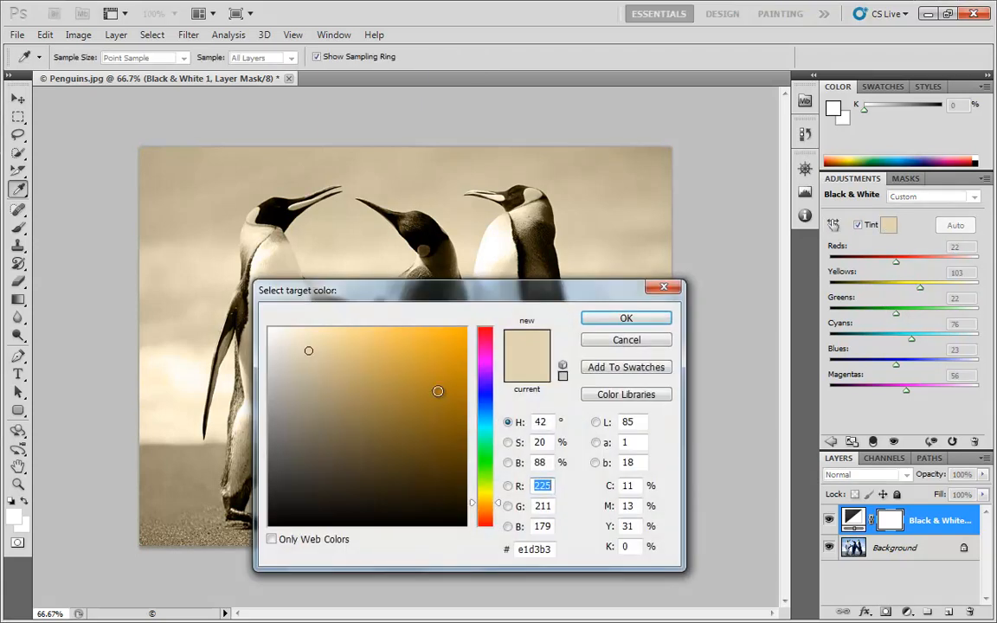
click(438, 346)
click(486, 410)
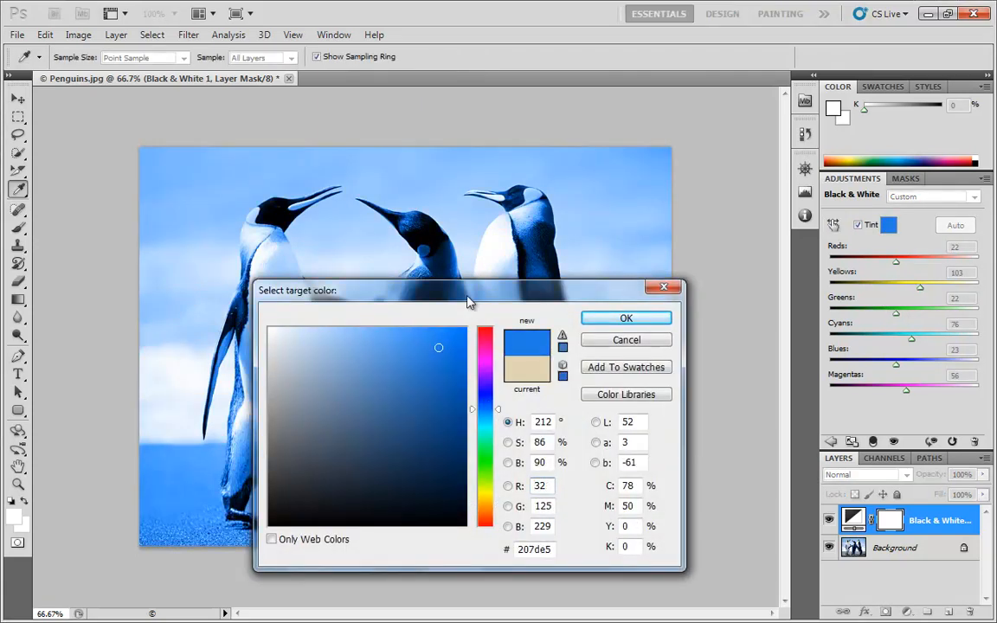
drag(467, 296, 768, 248)
click(785, 282)
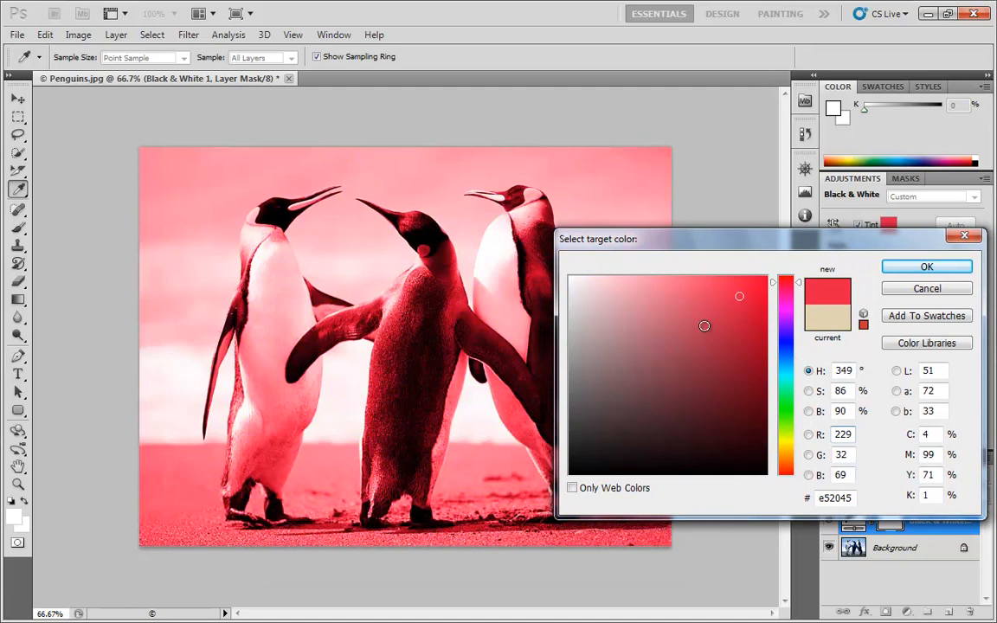
Step: Try the muted tint colors #722828, #774f4f and #4f5a77, and discard both the color change and the tint
click(697, 386)
click(786, 277)
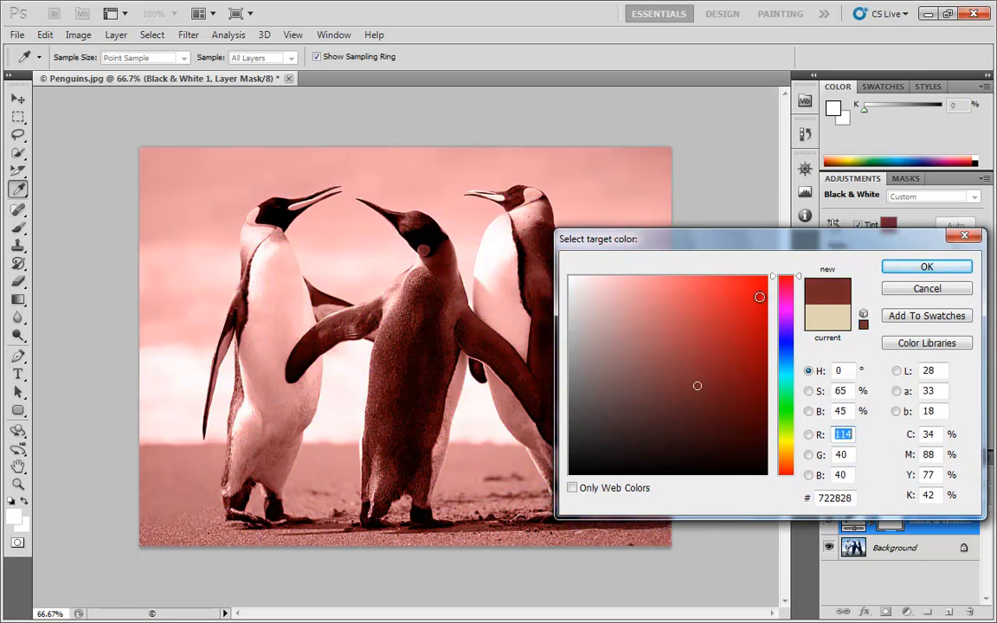
click(717, 416)
click(644, 393)
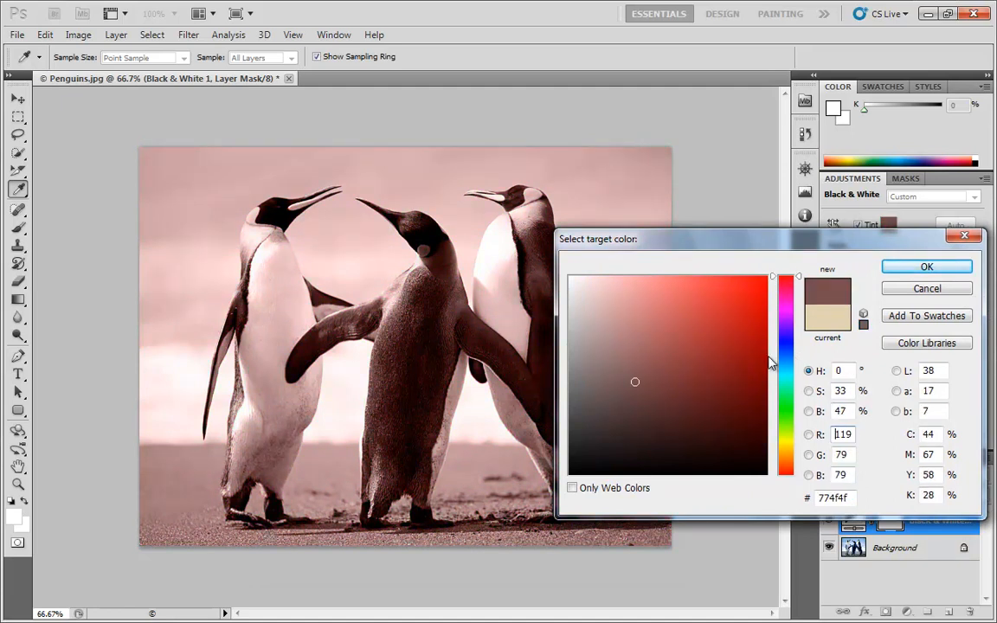
click(786, 419)
click(784, 351)
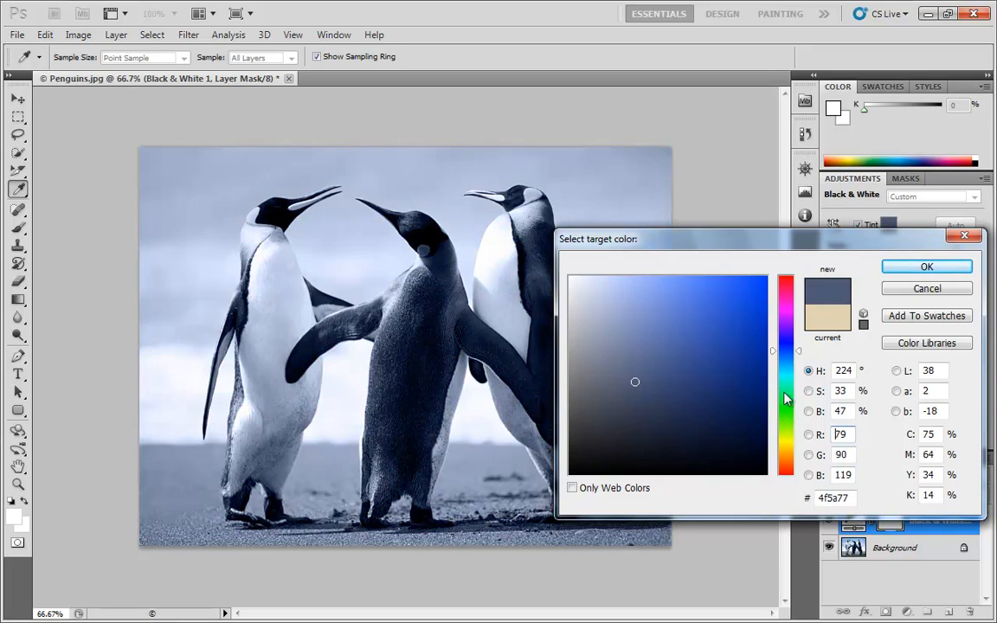
click(926, 288)
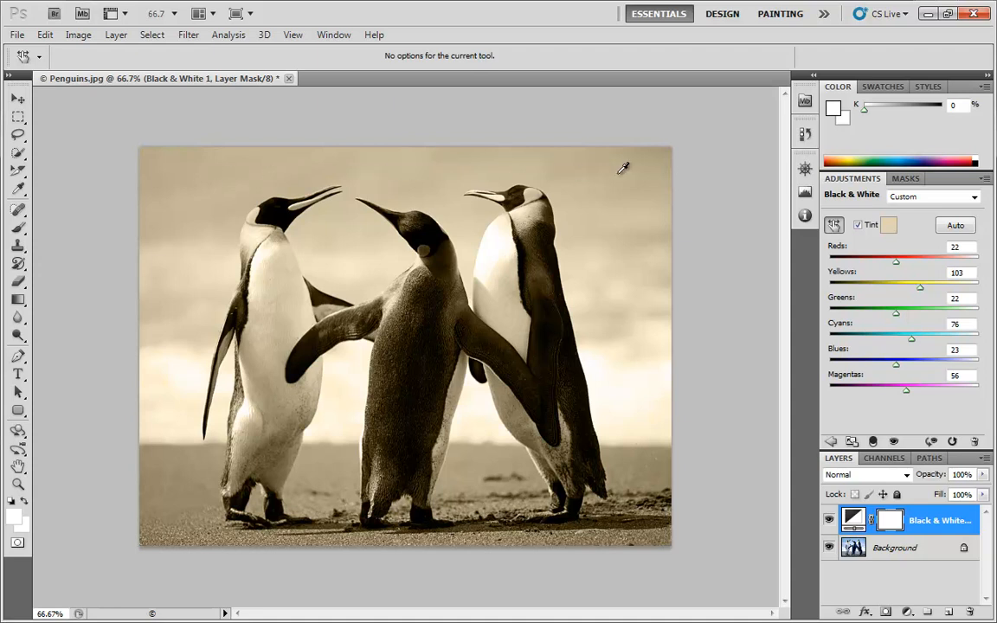
click(858, 226)
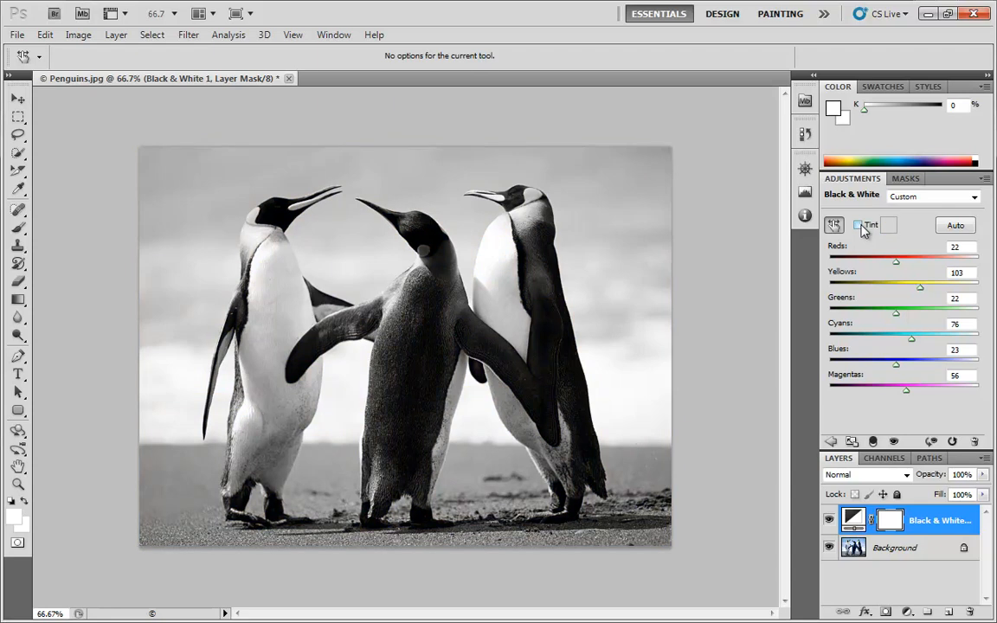